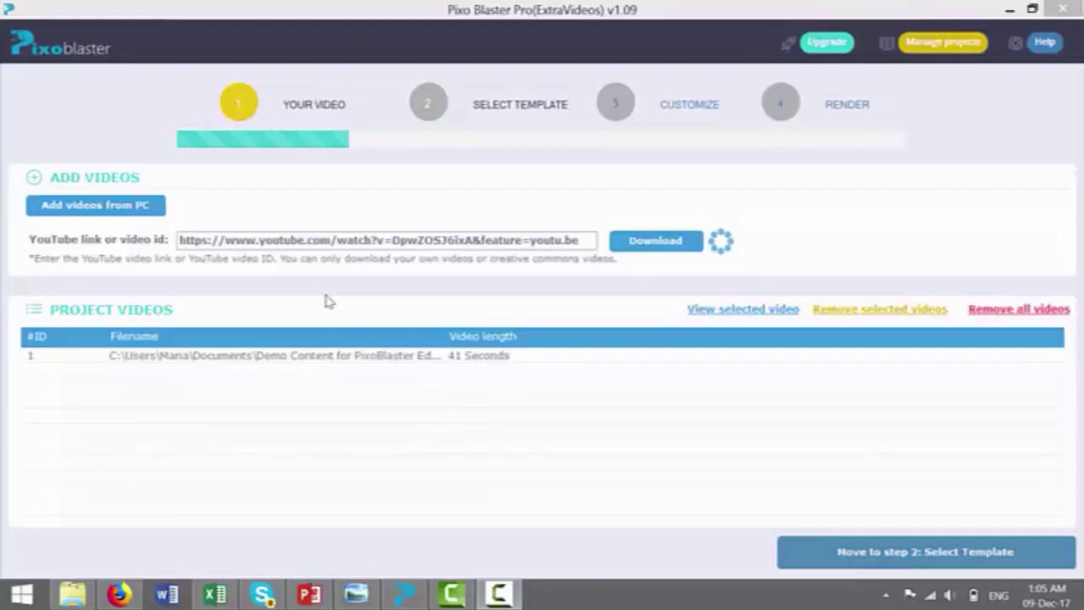
Bring the video project window, holding the single 41-second video, into focus.
left_click(264, 357)
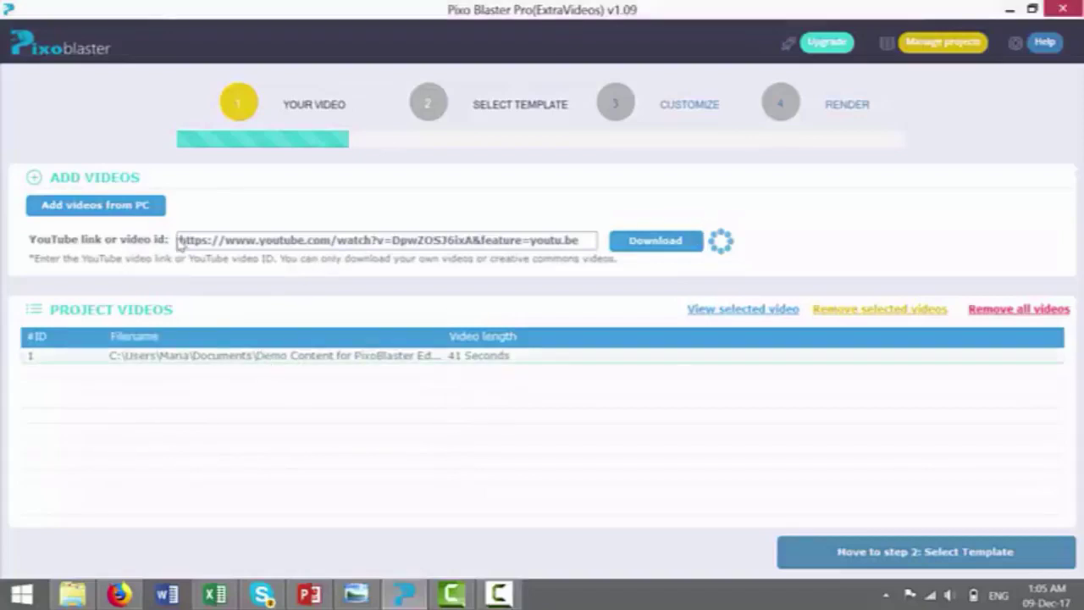
Go to template selection and browse the intros in the General niche.
left_click(921, 558)
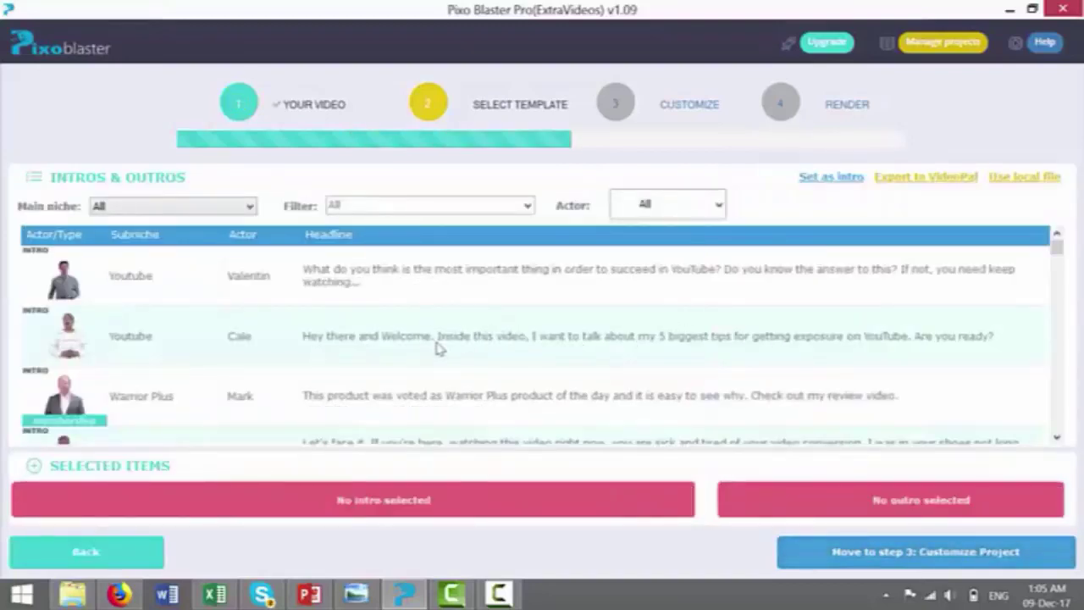
left_click(150, 208)
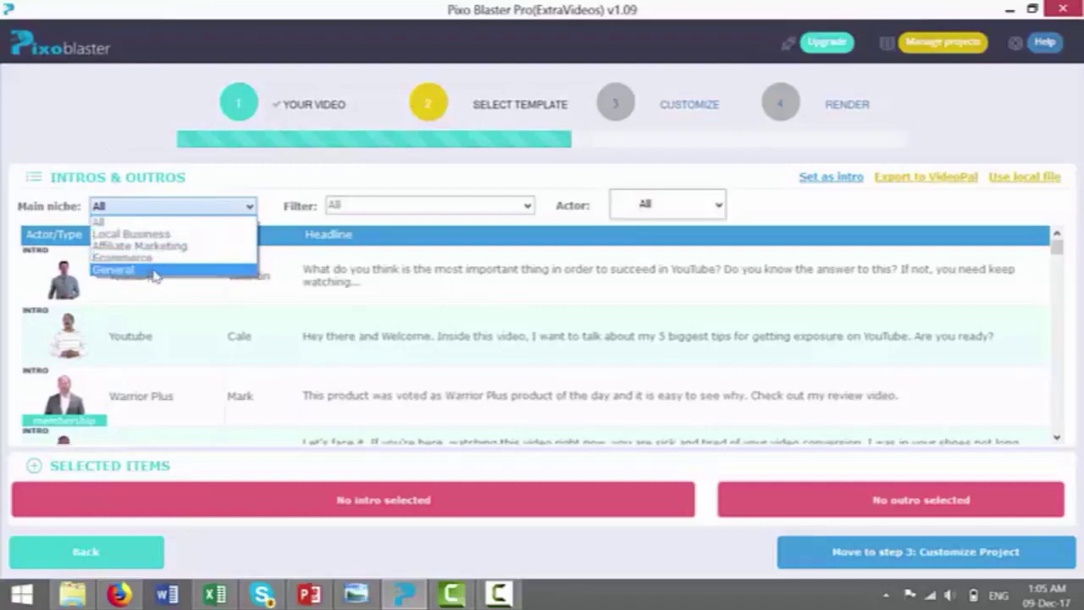
left_click(155, 276)
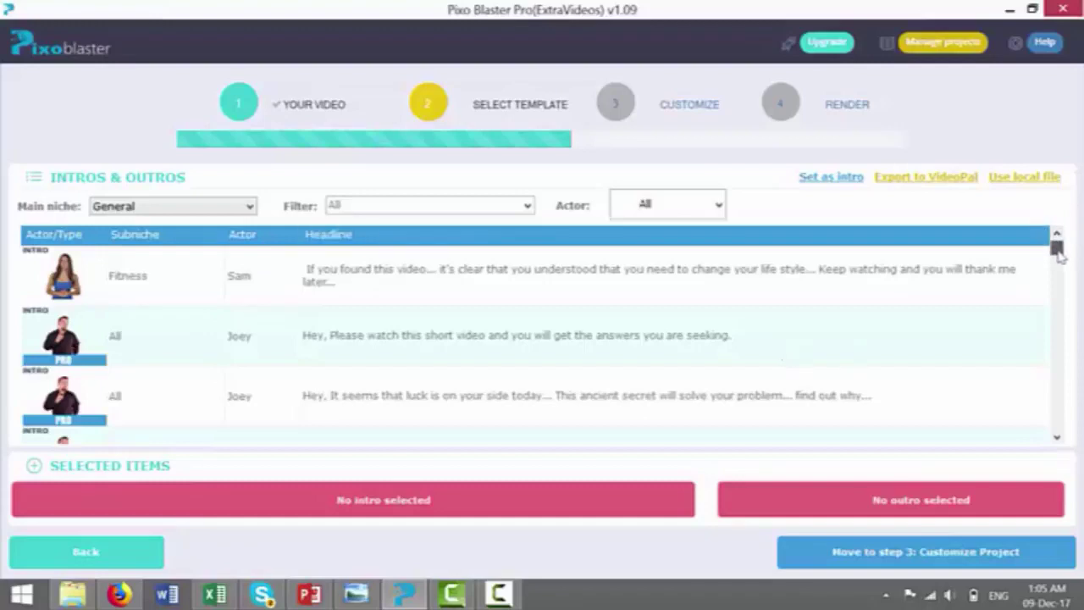
left_click_drag(1056, 246, 1061, 276)
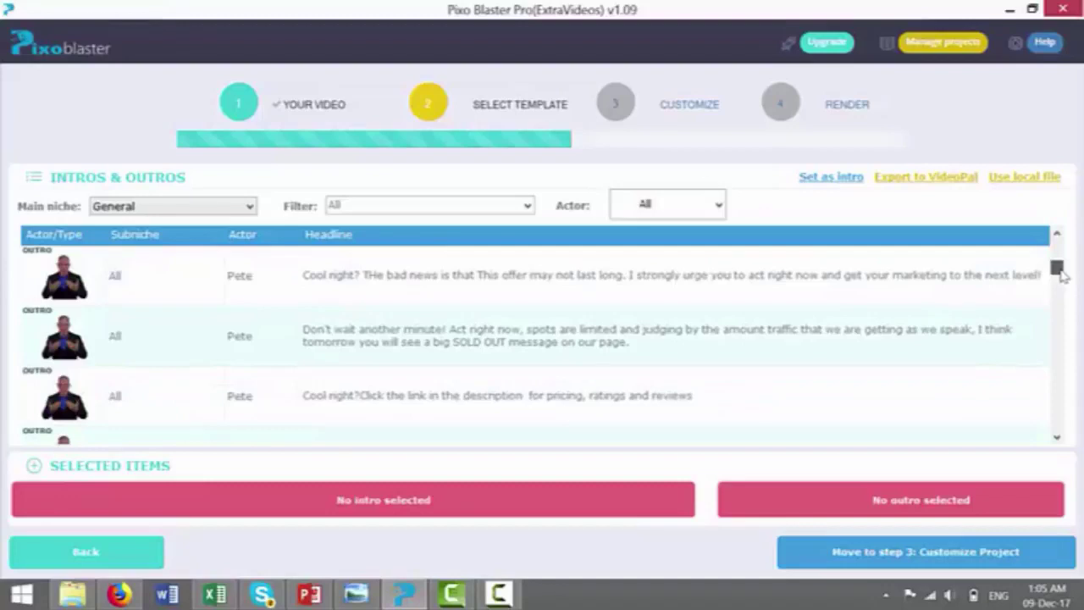
Switch Main niche to Affiliate Marketing and look through its intros, starting with the YouTube success-tips clip.
left_click(248, 208)
left_click(208, 245)
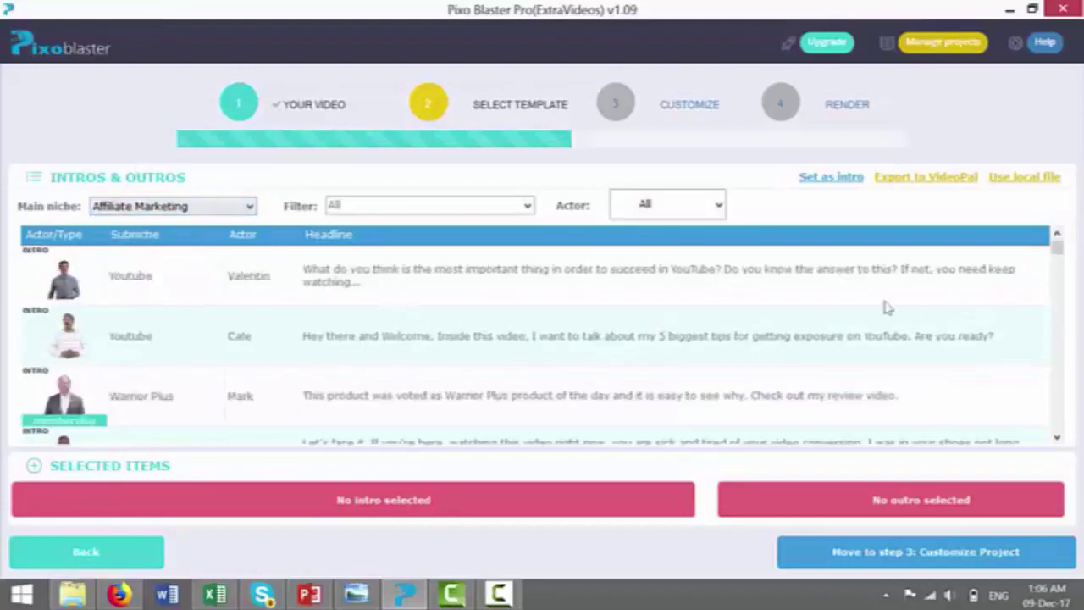
left_click(306, 271)
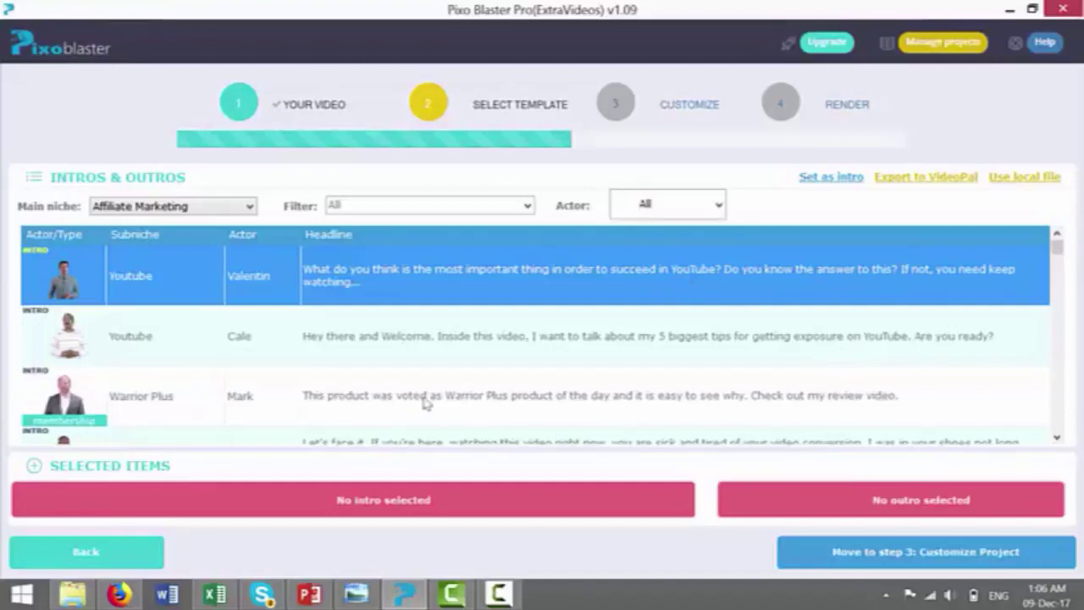
left_click_drag(1056, 247, 992, 331)
Show Local Business clips and type 'Accounting' into the Filter box.
left_click(203, 210)
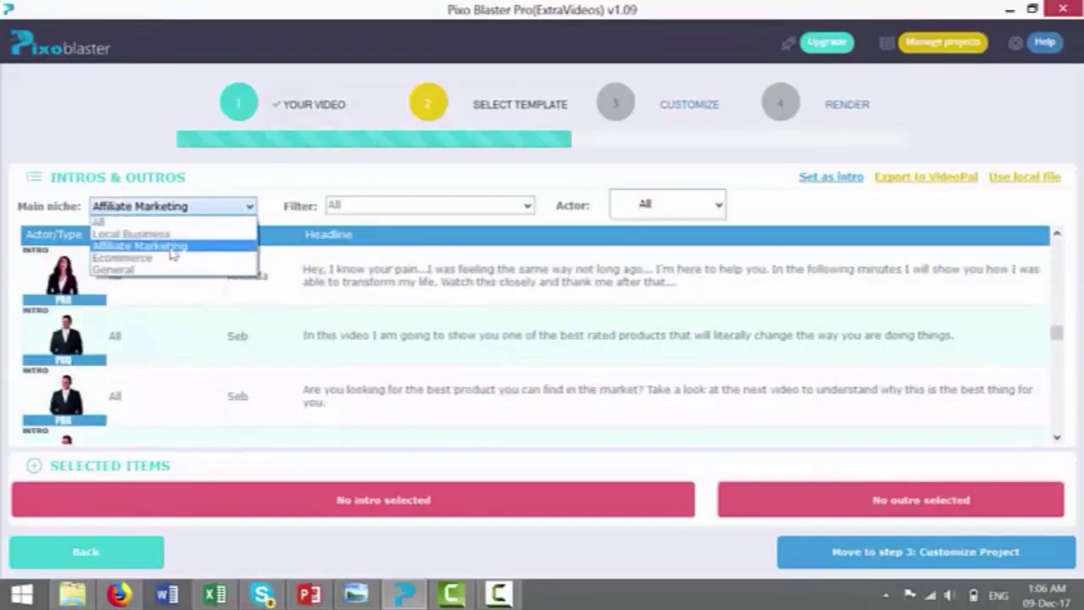
left_click(139, 233)
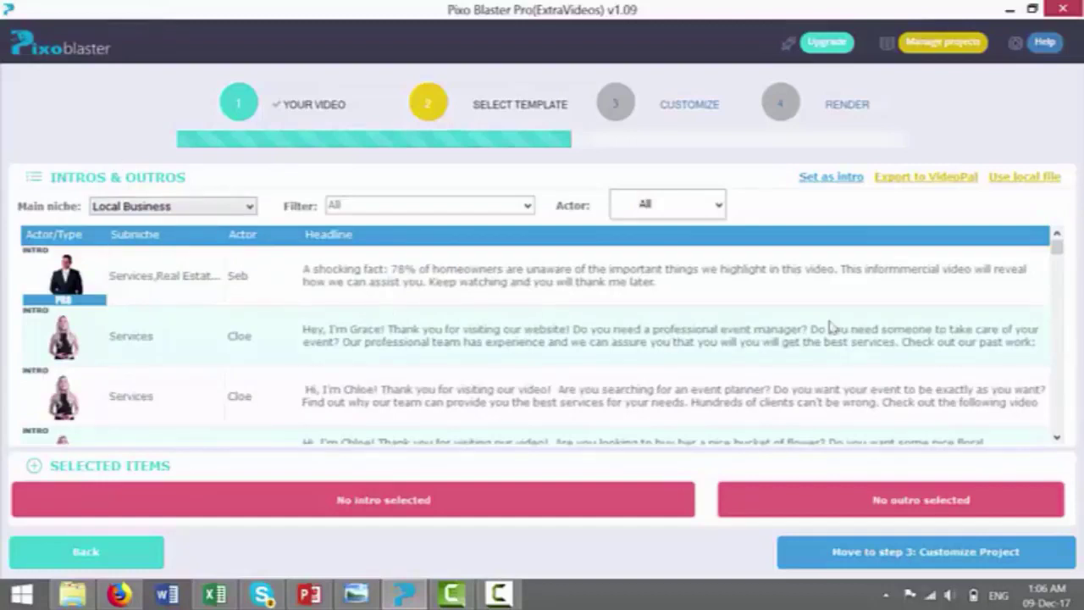
left_click(362, 200)
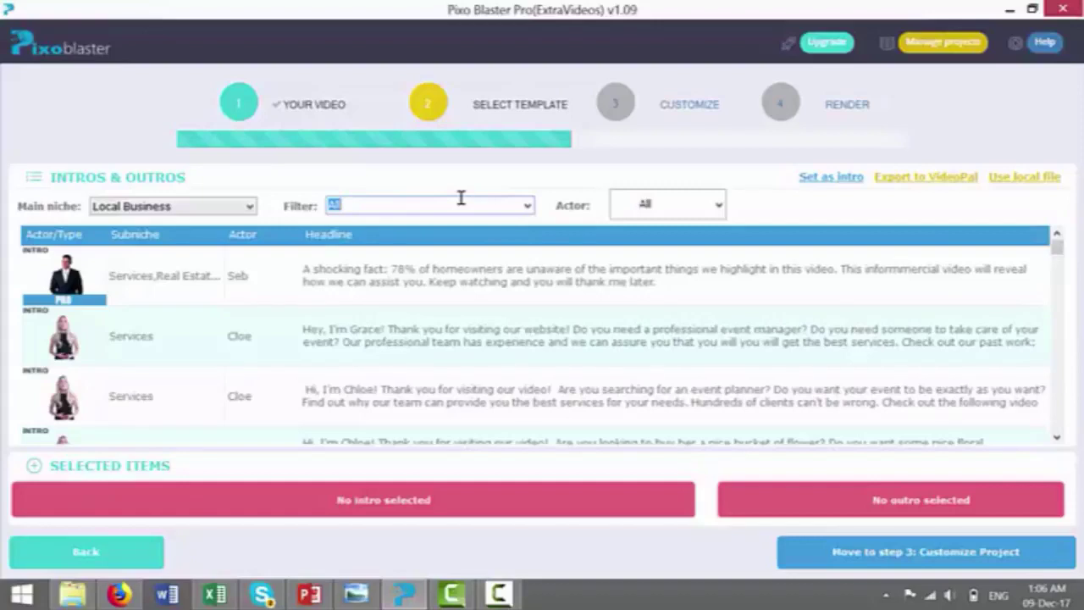
type("Accounting")
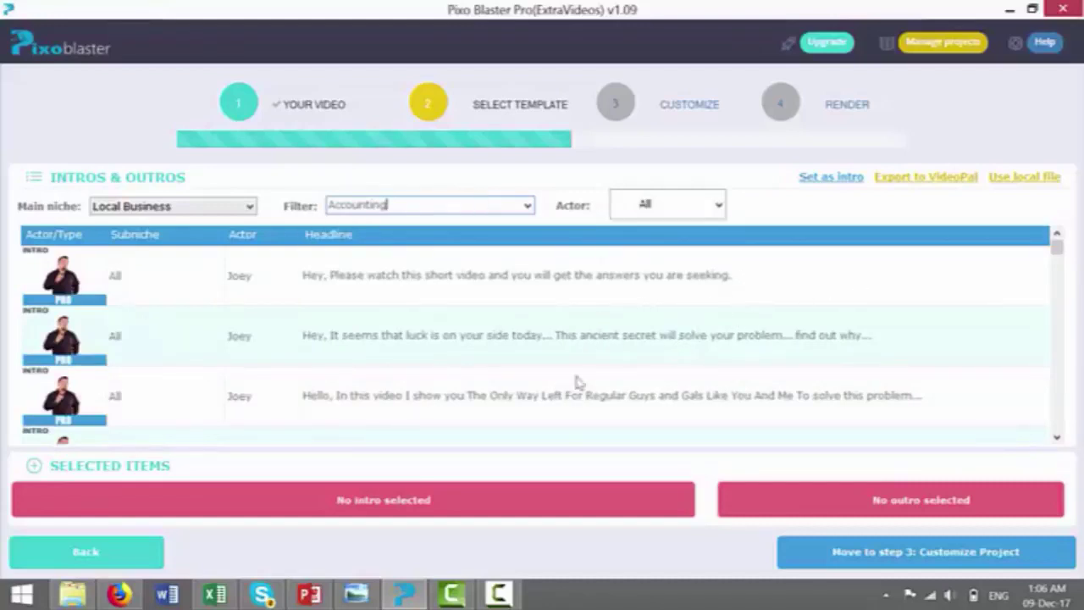
Shorten the filter so accountant clips match, then pick the accountant intro clip.
left_click(1057, 261)
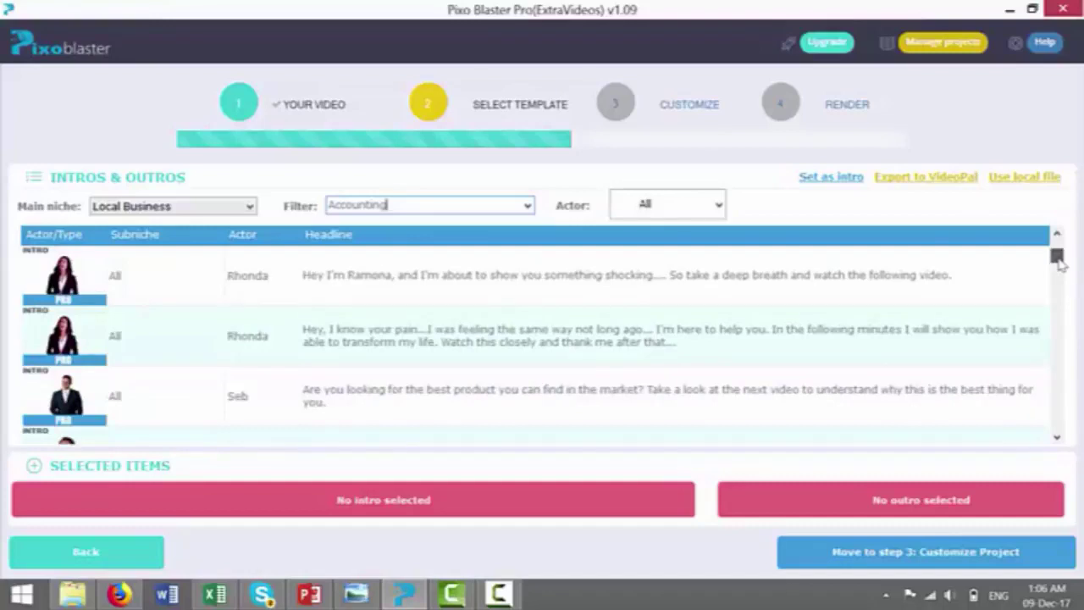
mouse_move(1059, 263)
left_mouse_down()
mouse_move(1065, 413)
mouse_move(1071, 252)
left_mouse_up()
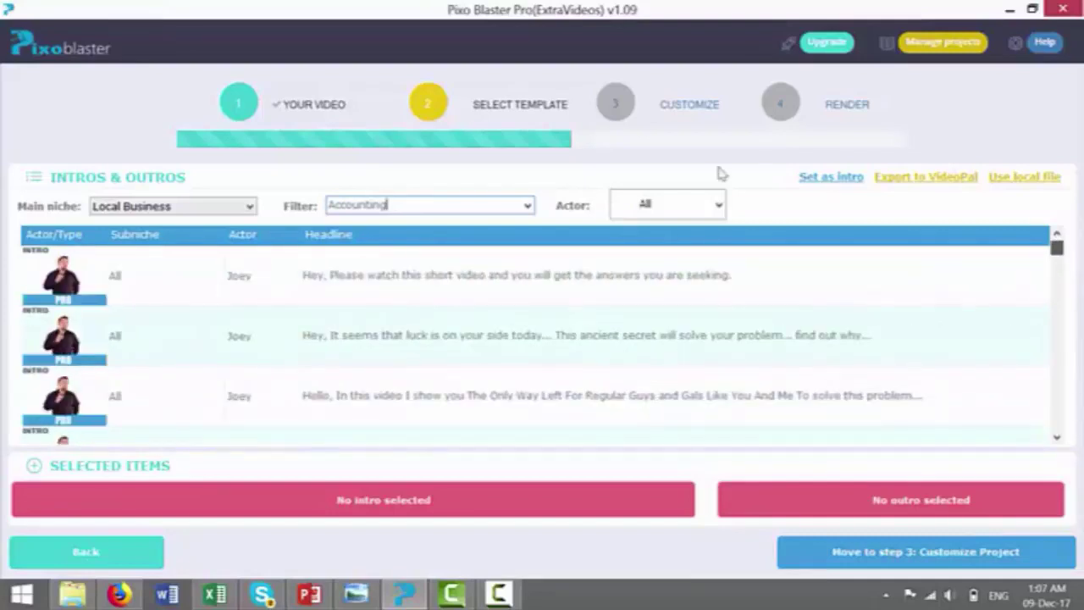
key("BackSpace")
key("BackSpace")
key("BackSpace")
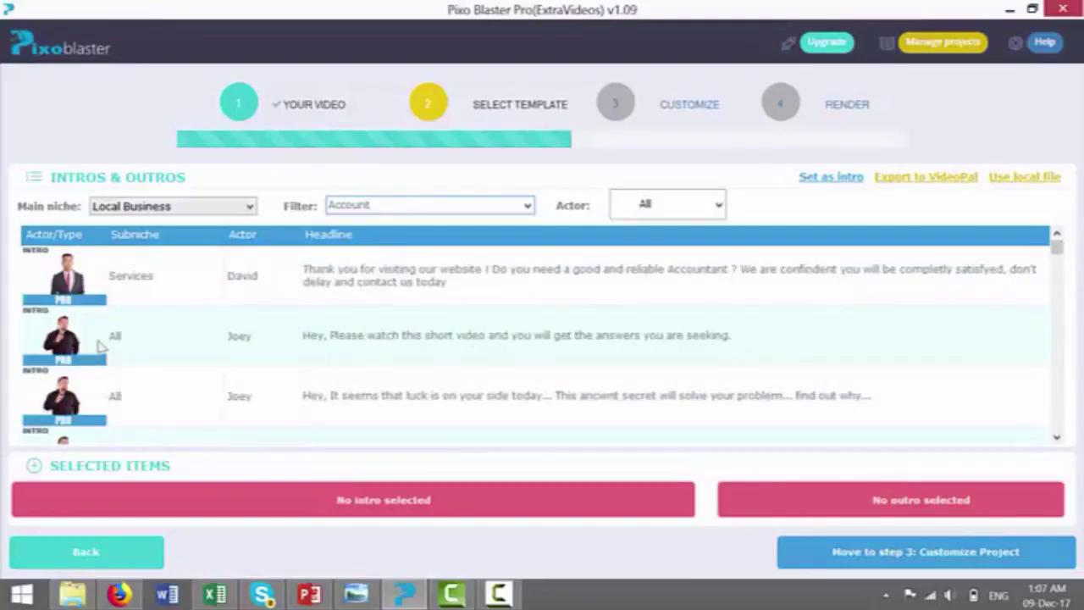
left_click(449, 286)
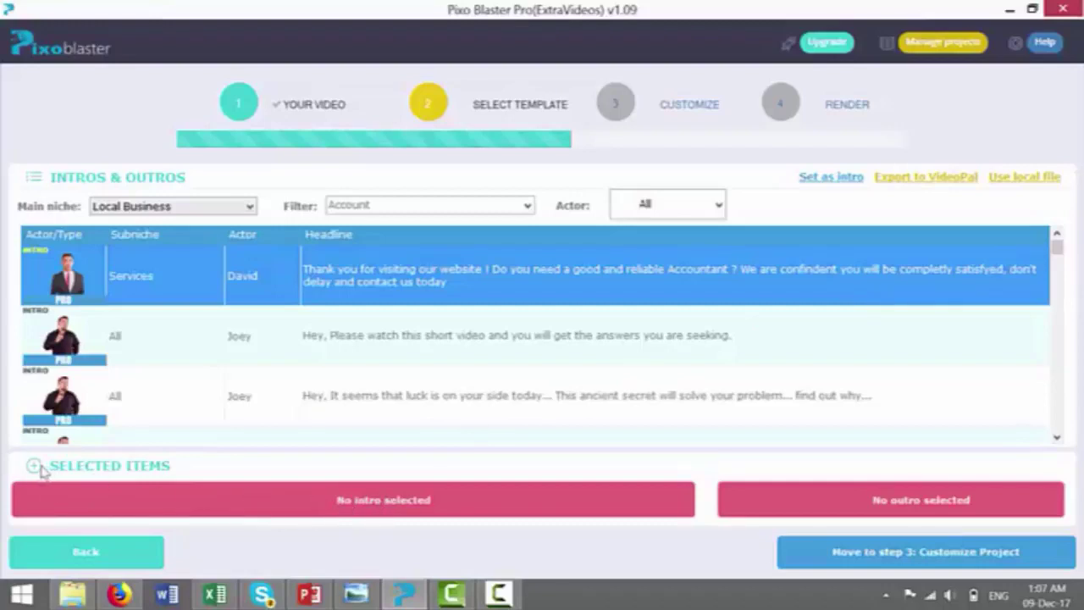
Set the accountant clip as intro and the Winners-and-Losers clip as outro.
left_click(376, 501)
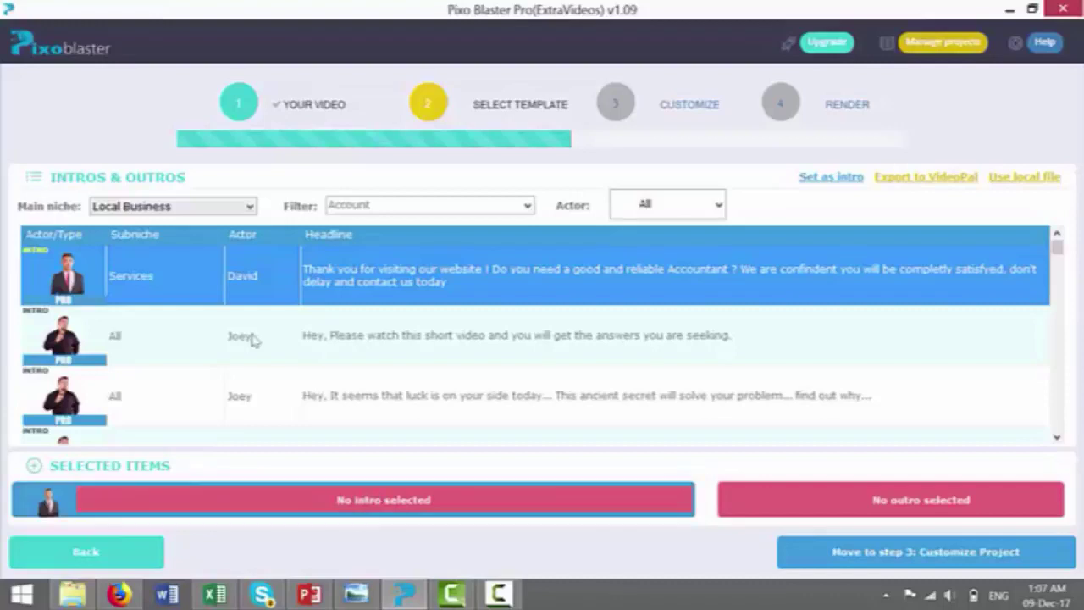
left_click(385, 505)
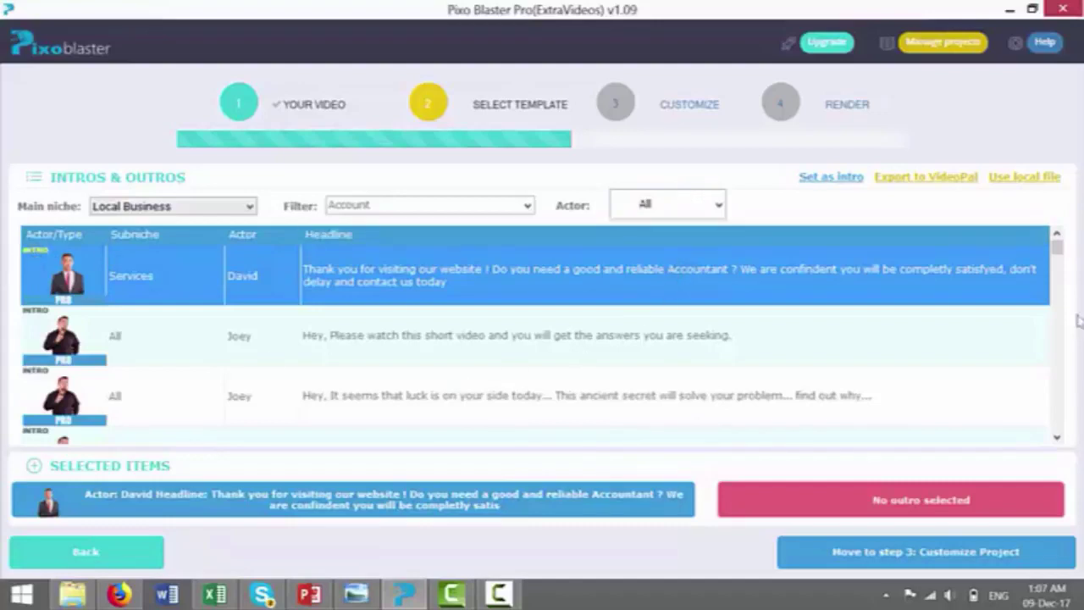
left_click_drag(1056, 248, 1056, 271)
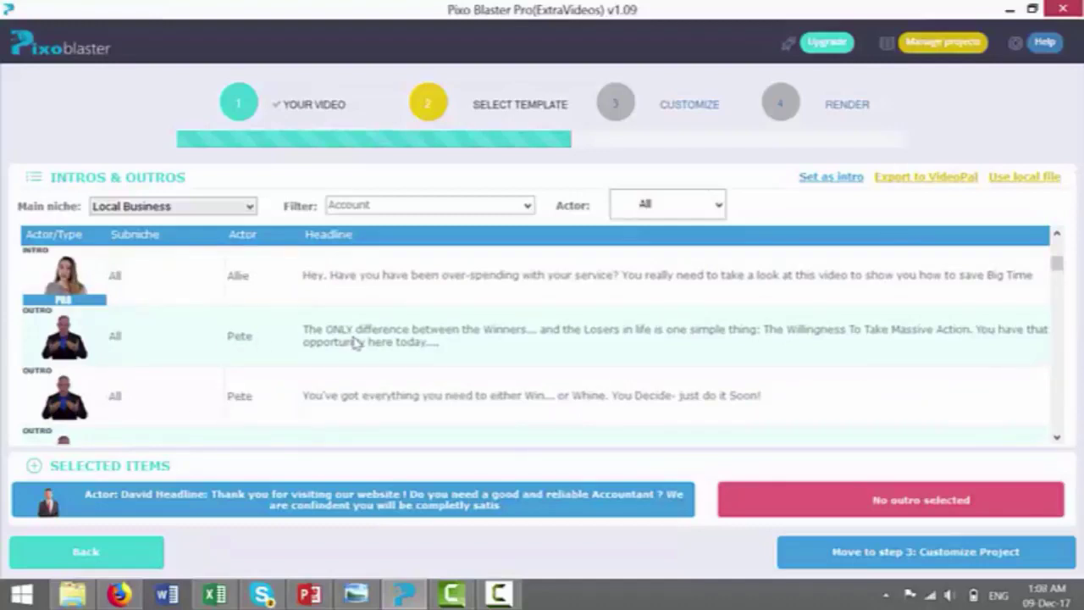
left_click(479, 354)
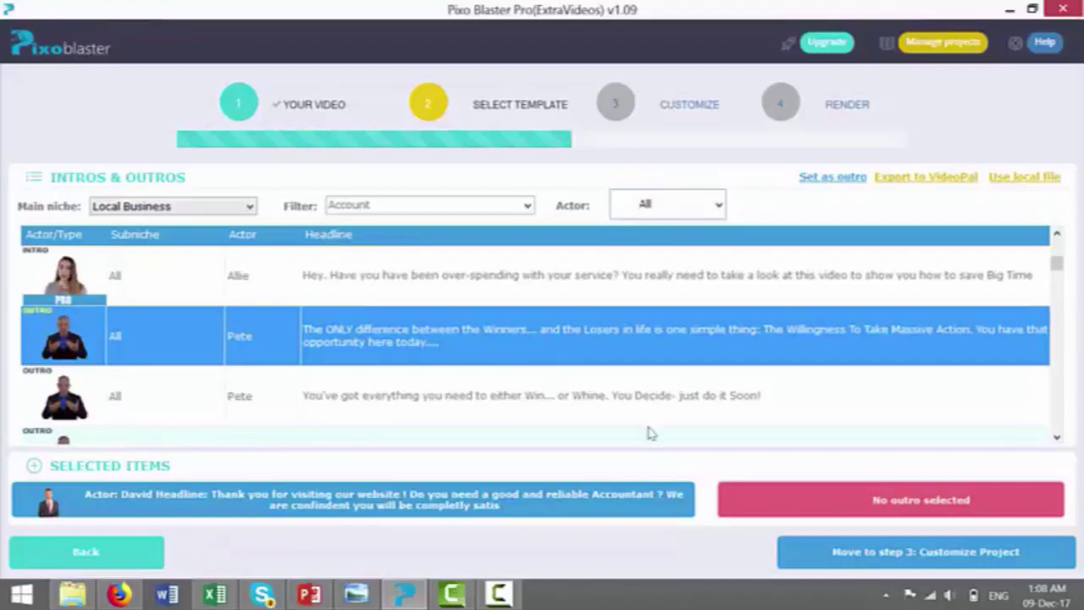
double_click(548, 344)
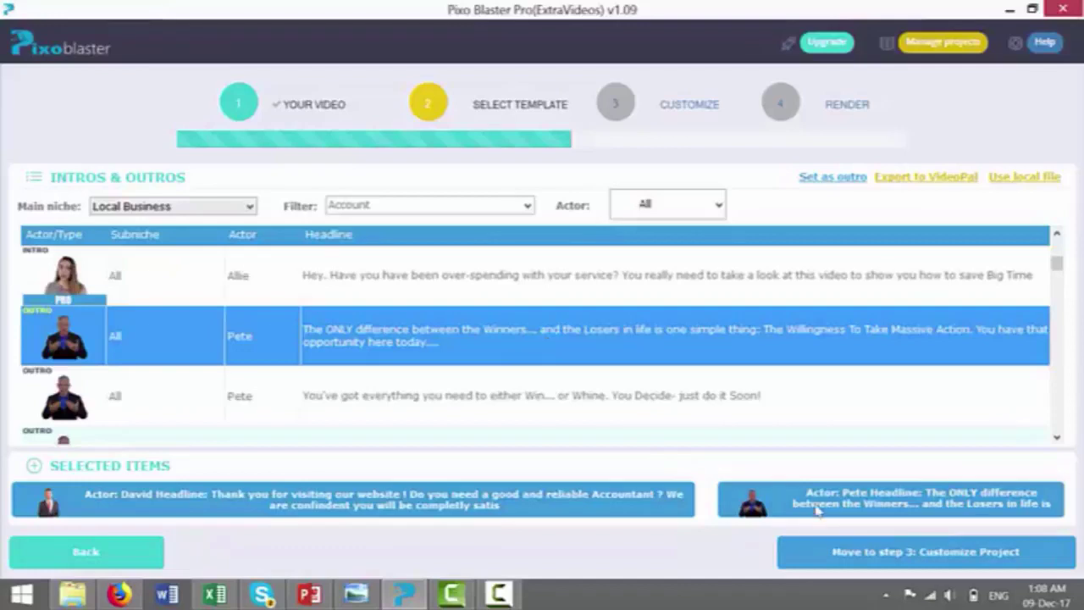
In Customize Project, choose the business-books spreadsheet video as the intro/outro background.
left_click(895, 551)
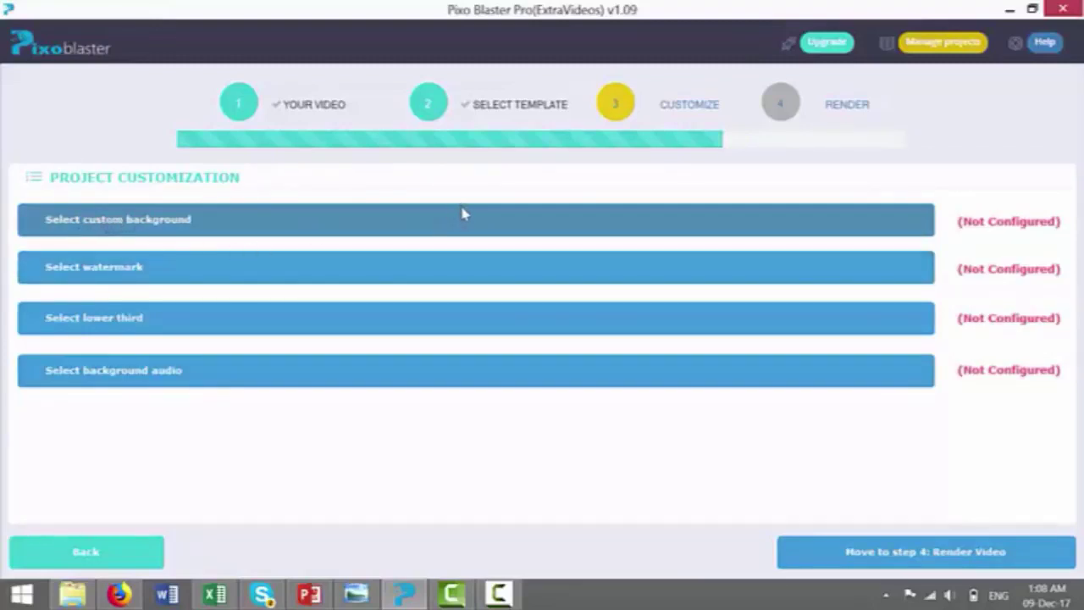
left_click(194, 219)
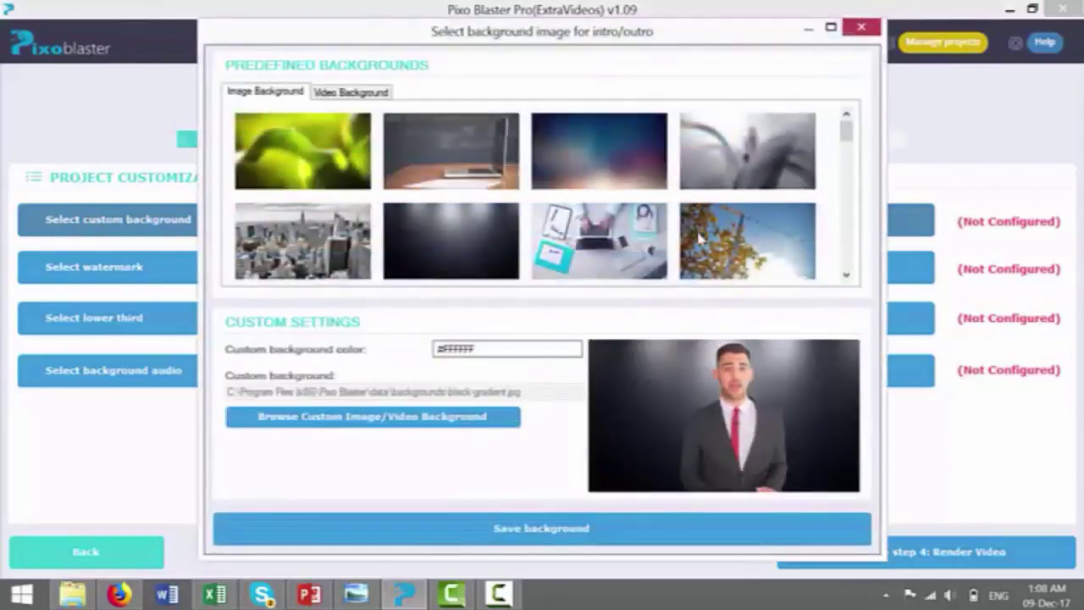
left_click_drag(846, 125, 847, 164)
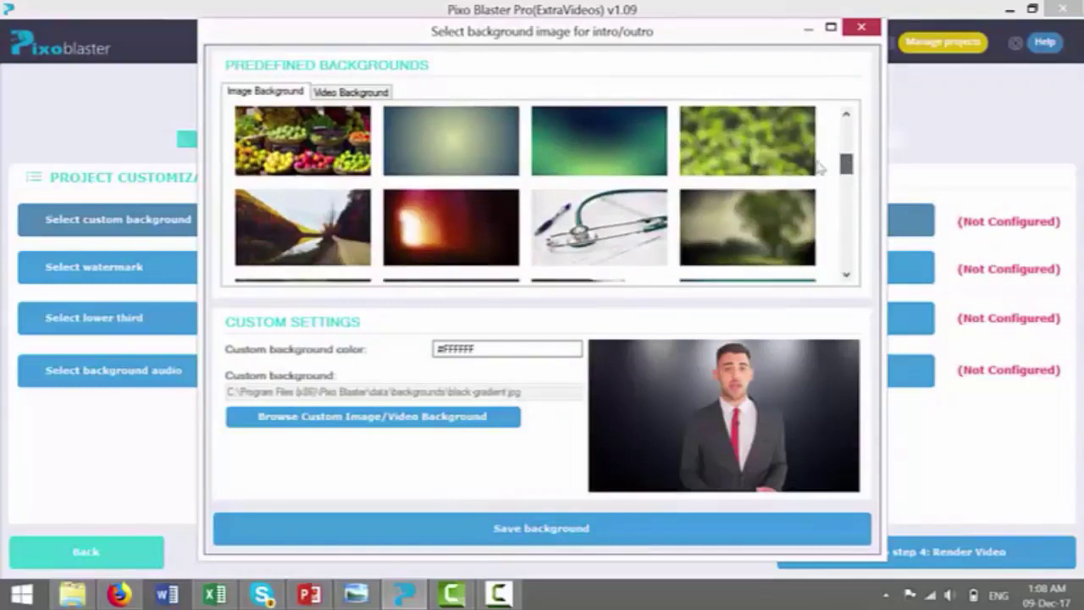
left_click(351, 93)
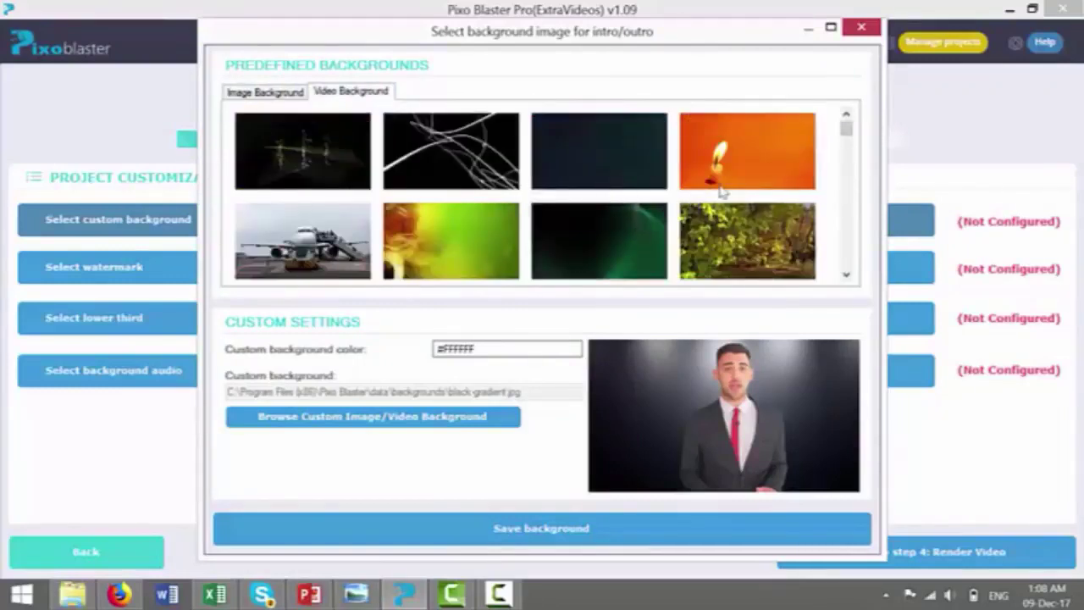
scroll(718, 197, "down", 3)
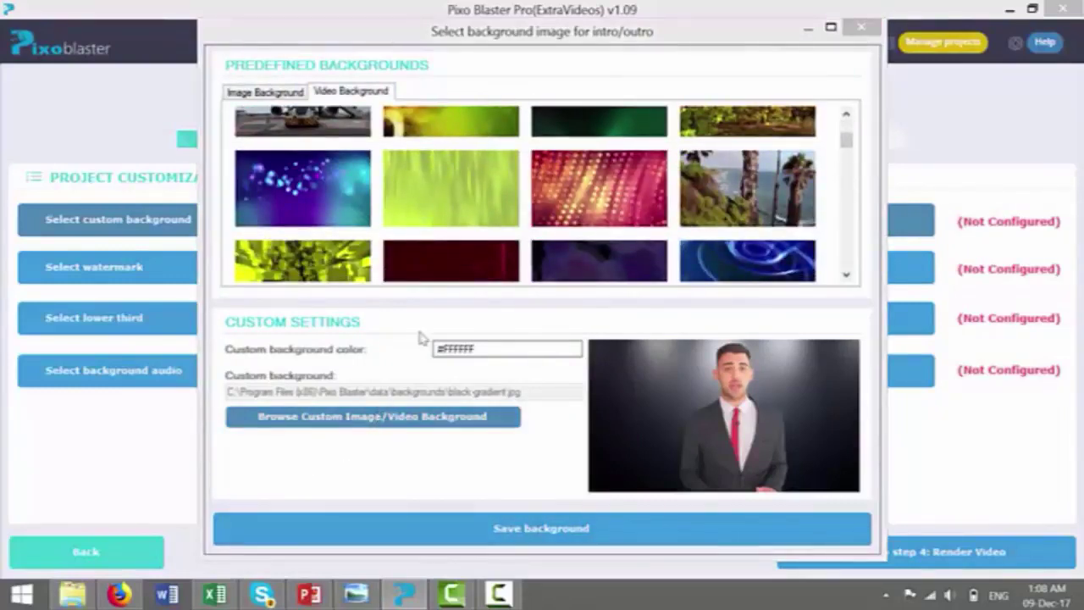
scroll(510, 205, "down", 5)
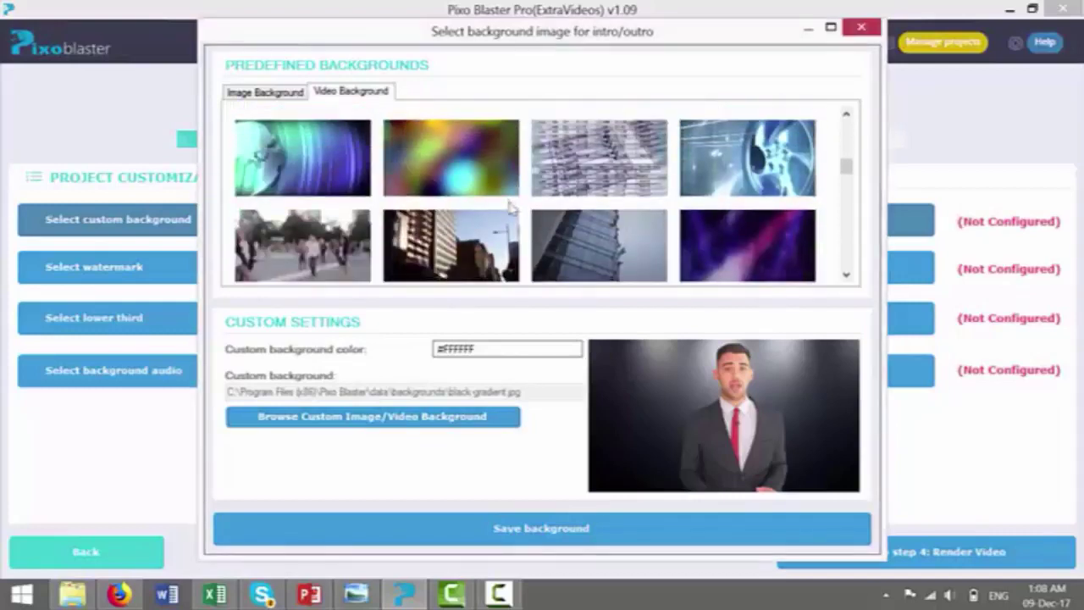
left_click(627, 156)
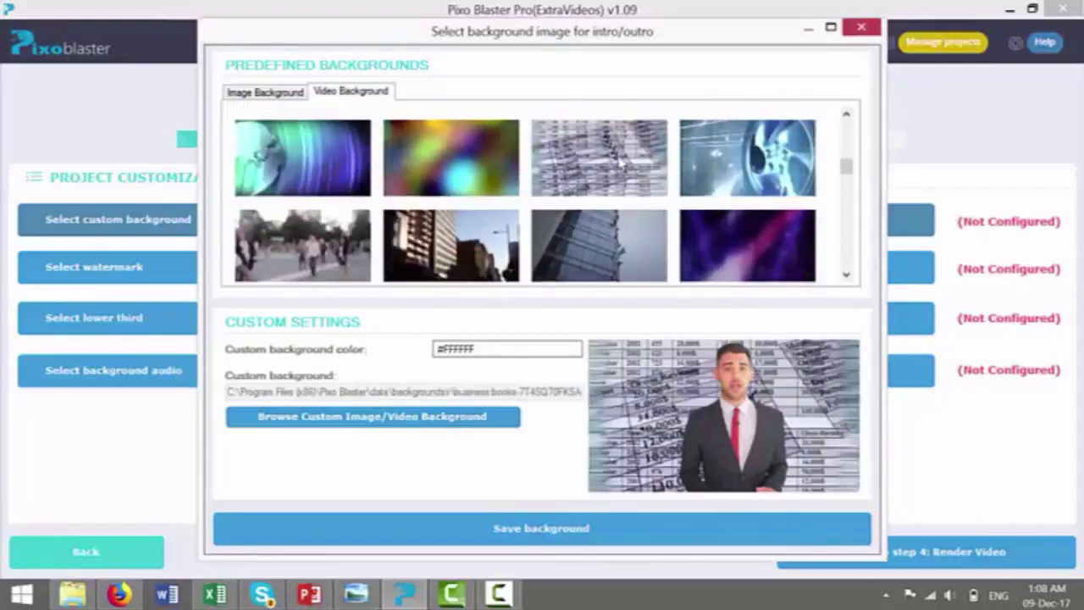
Save the spreadsheet background and close the watermark settings without adding a watermark.
left_click(523, 529)
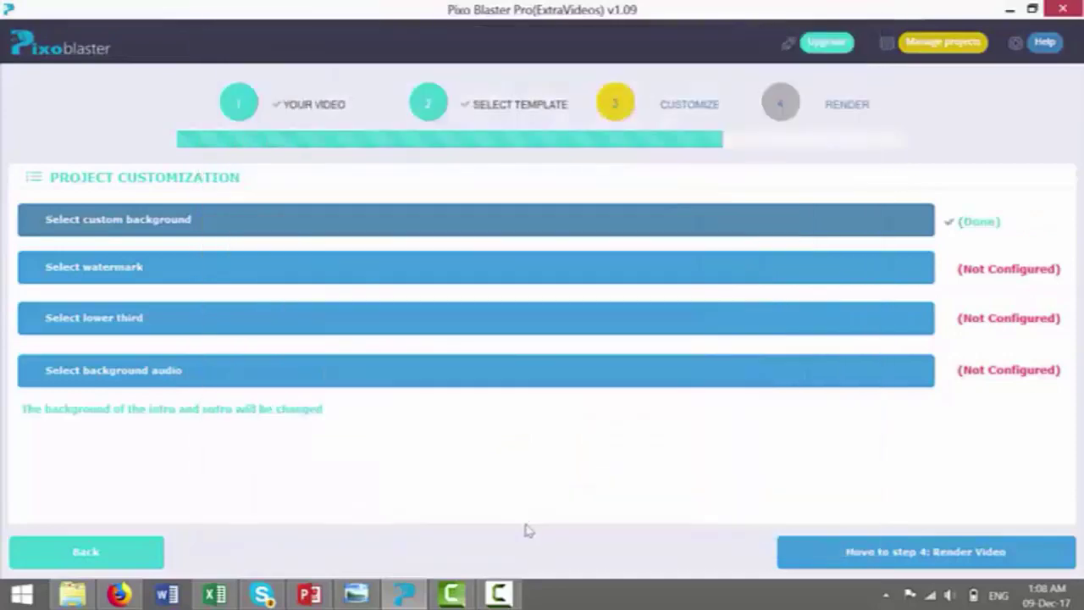
left_click(332, 280)
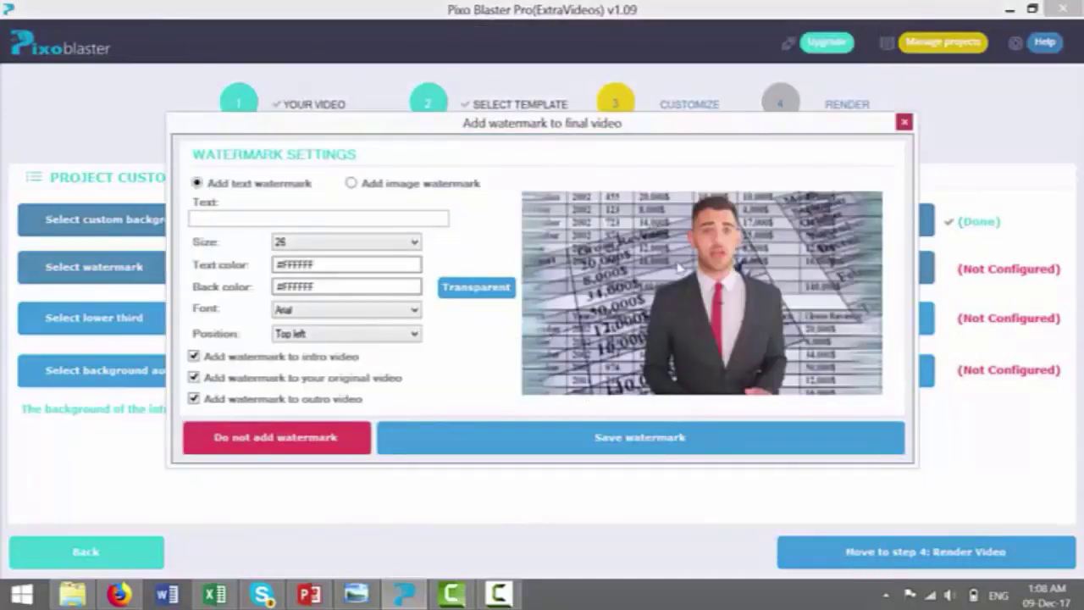
left_click(904, 122)
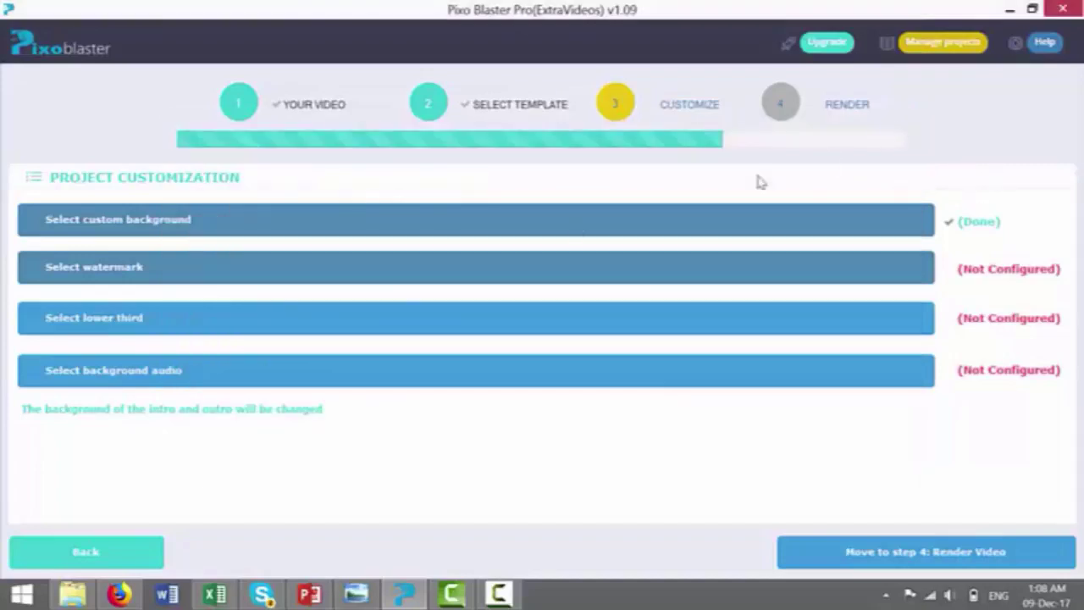
Add the first lower-third template with the caption 'Accounting CEO'.
left_click(230, 315)
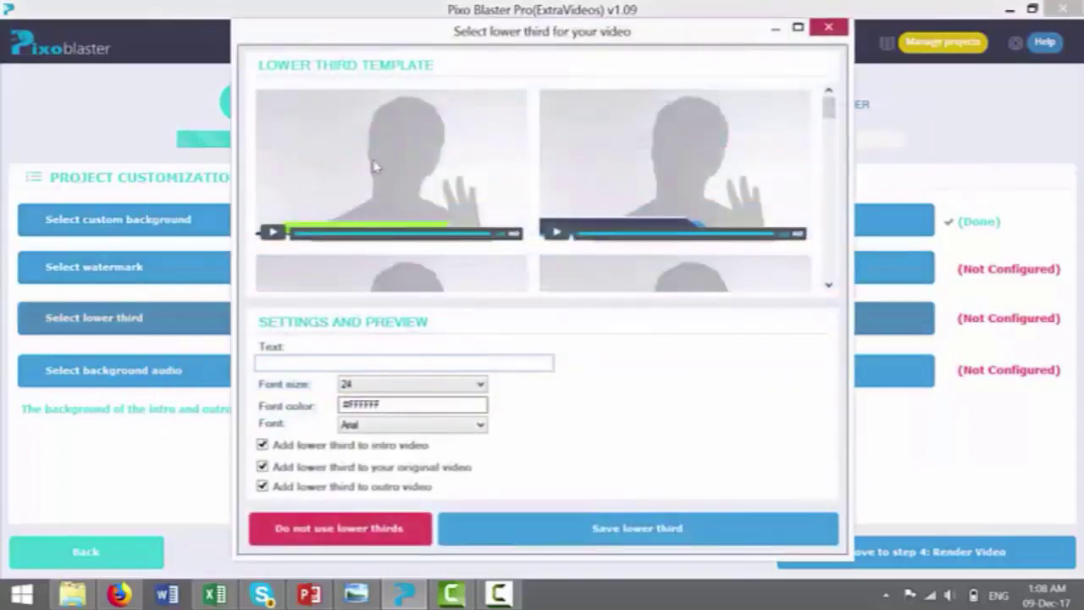
left_click(432, 212)
left_click(312, 361)
type("Accounting I")
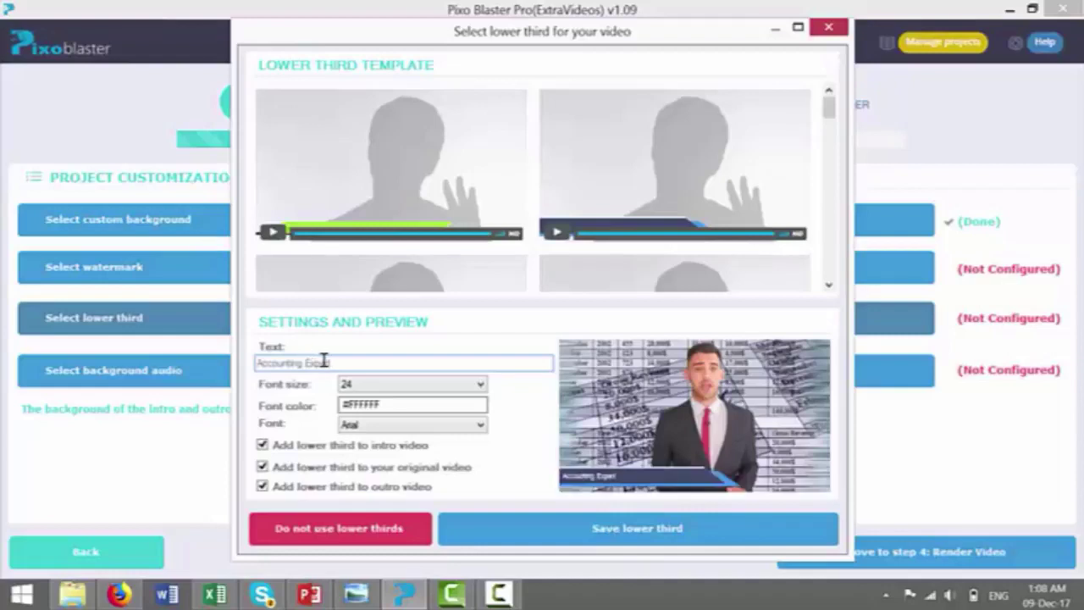
left_click_drag(341, 362, 306, 361)
type("CEO")
Save the Accounting CEO lower third, leave background audio unchanged, and proceed to Render Video.
left_click(457, 527)
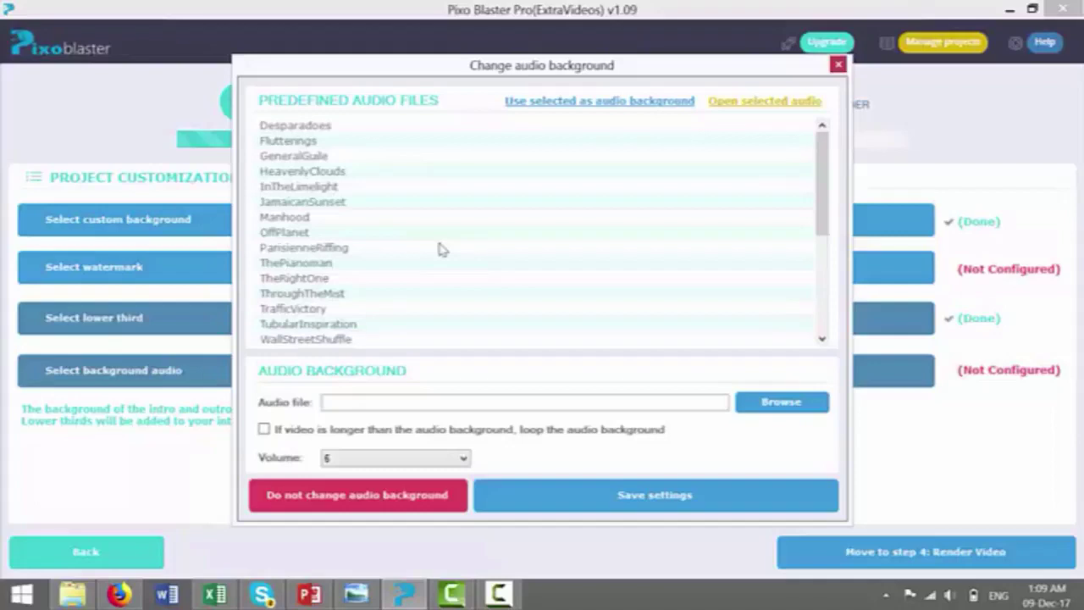
left_click(396, 503)
left_click(881, 555)
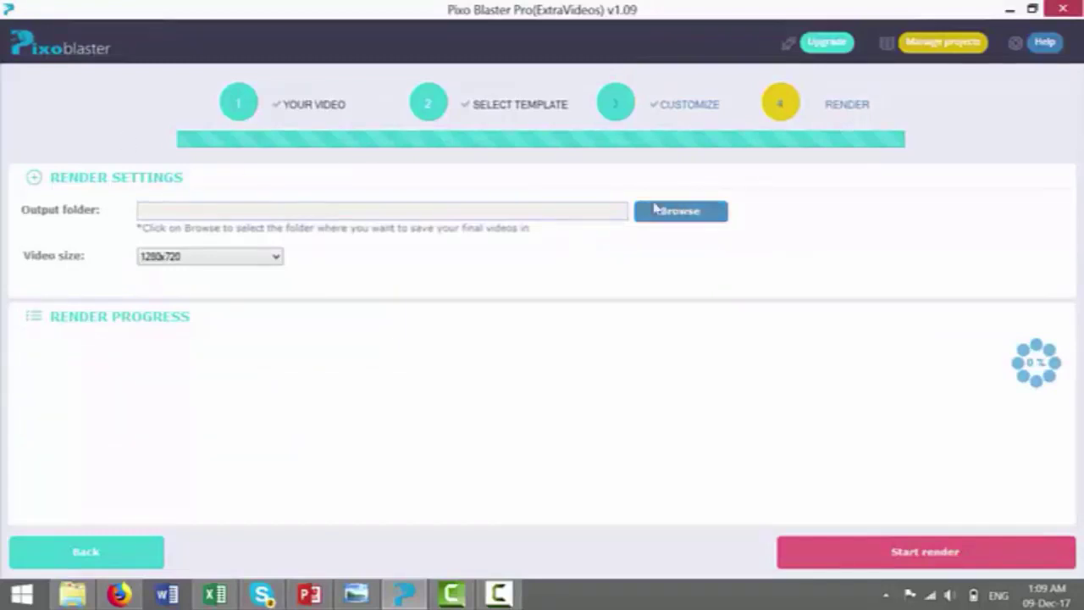
Keep the video size at 1280x720 and dismiss the missing-output-folder notice.
left_click(192, 257)
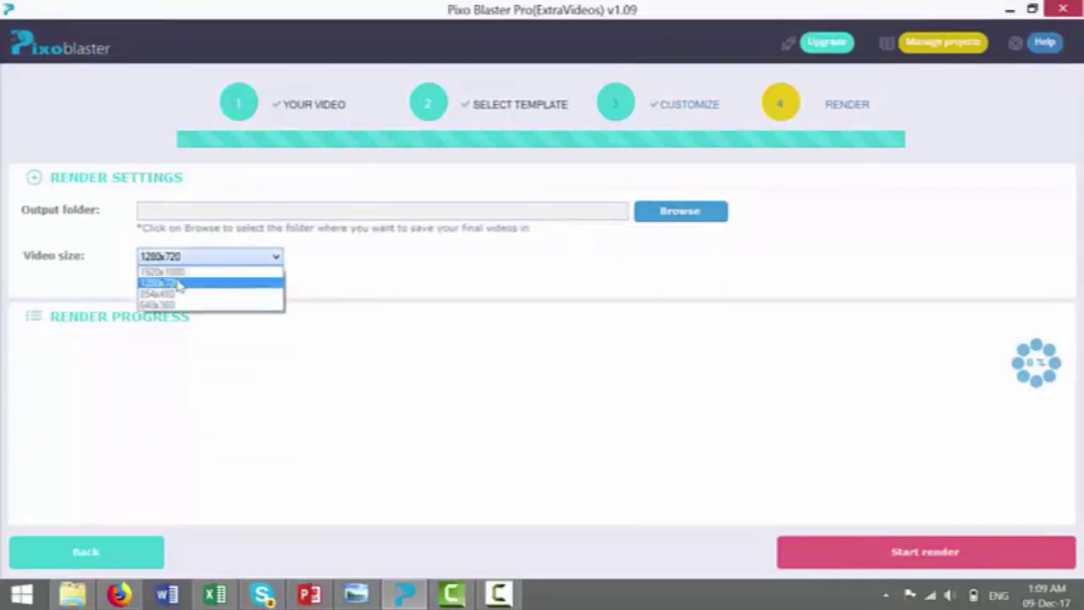
left_click(312, 185)
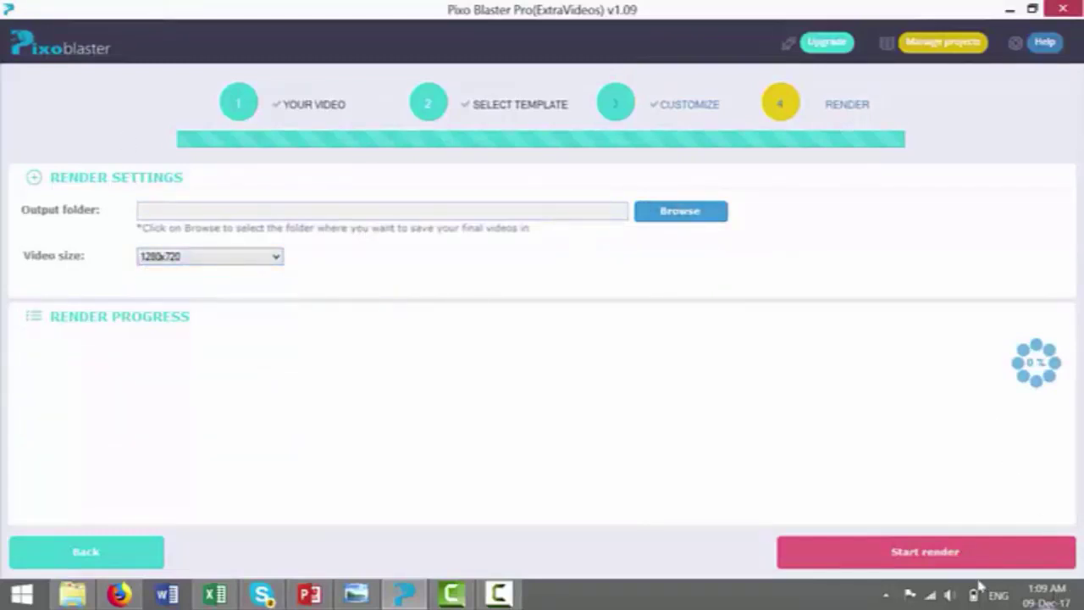
left_click(940, 550)
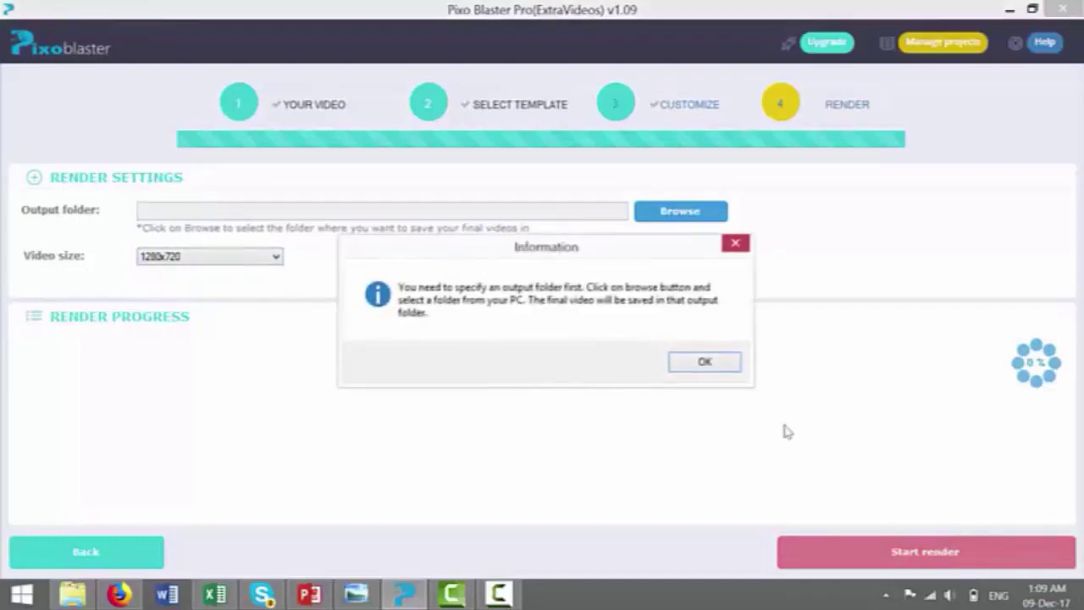
left_click(707, 362)
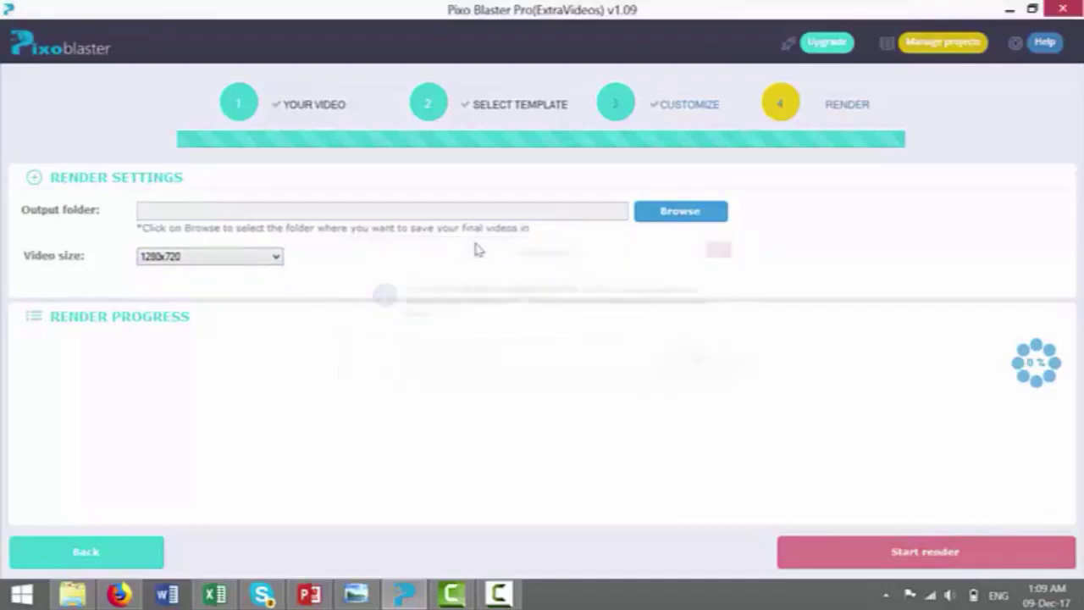
Set the output folder to Desktop and start rendering the final video.
left_click(701, 214)
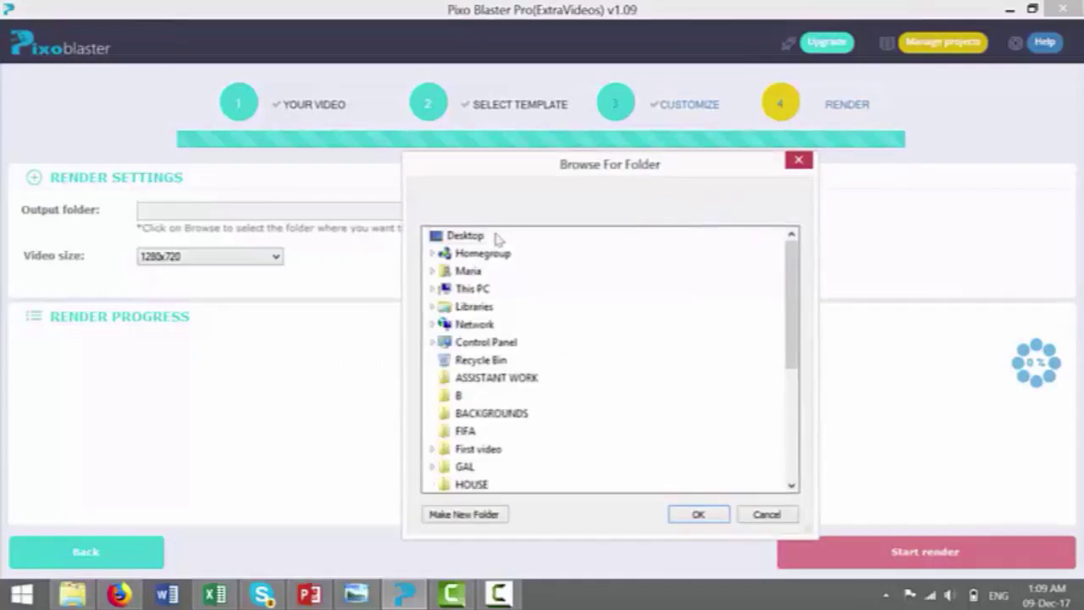
left_click(479, 237)
left_click(697, 514)
left_click(902, 554)
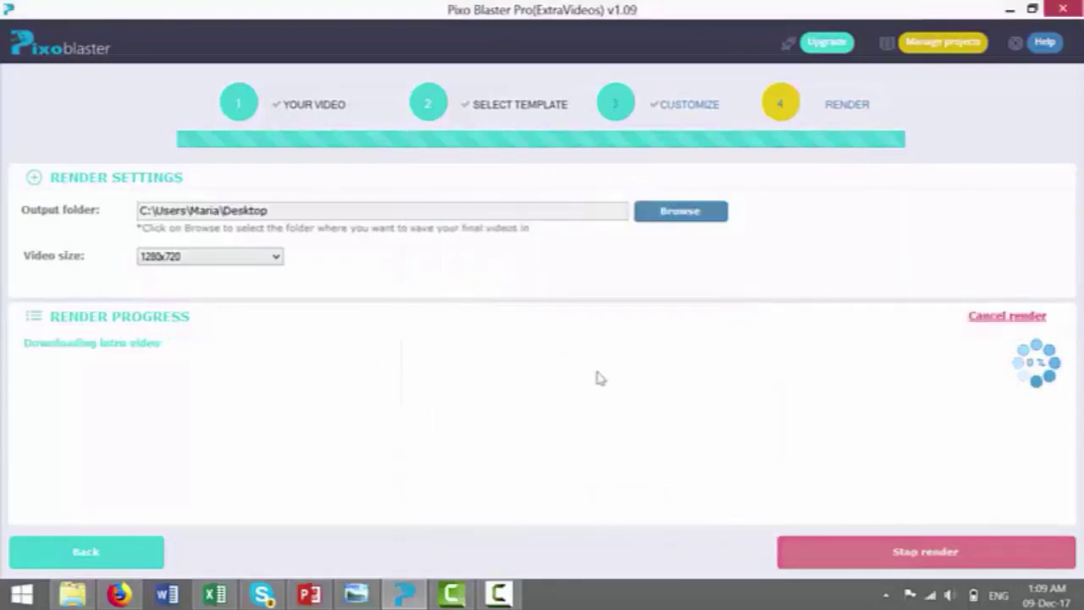